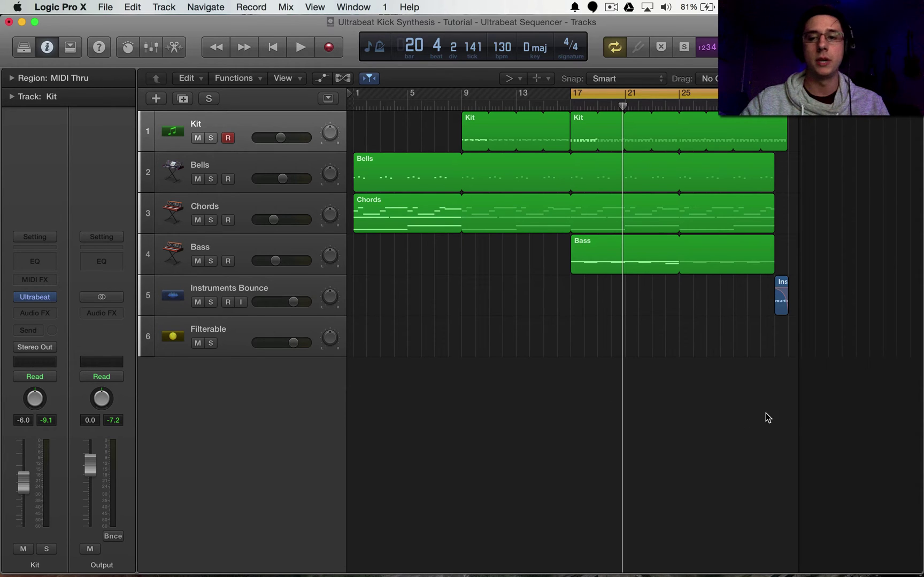
Step: Clear the region selection, then open the Kit track's Ultrabeat window and position it up-left
left_click_drag(790, 421, 535, 140)
left_click(524, 327)
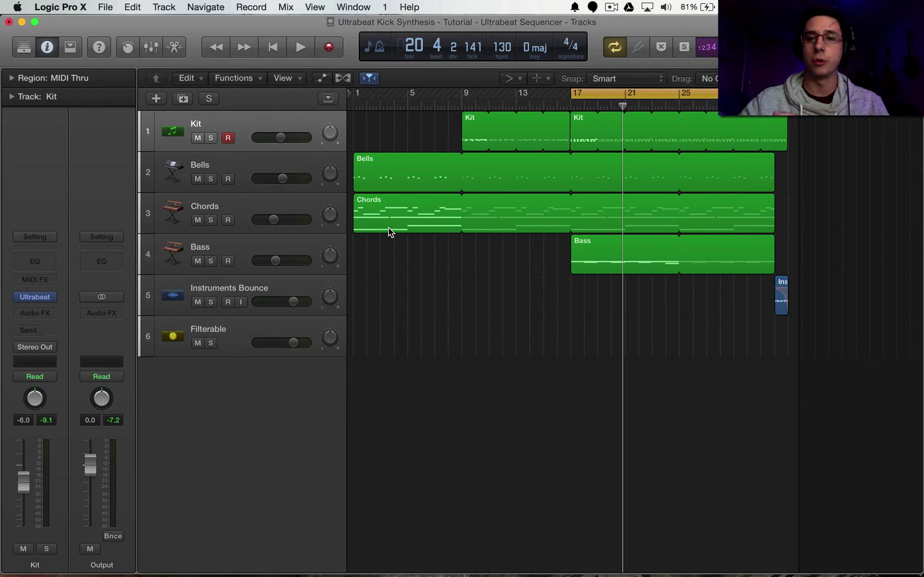
left_click(246, 122)
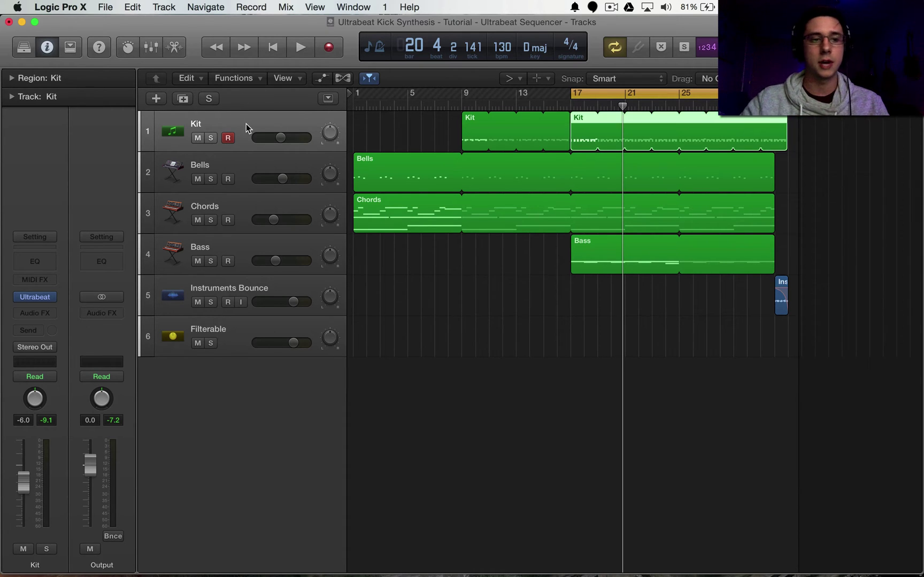
left_click(33, 299)
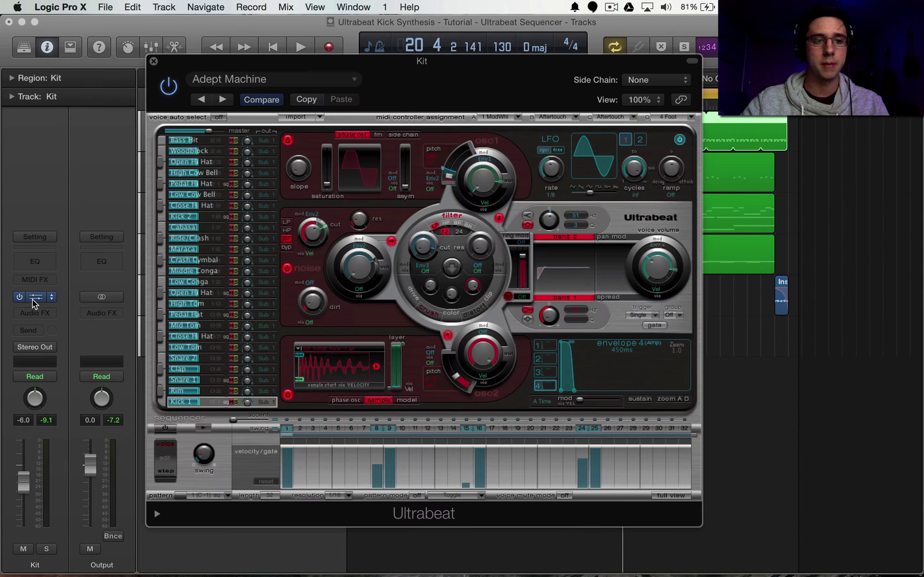
left_click_drag(391, 97, 381, 84)
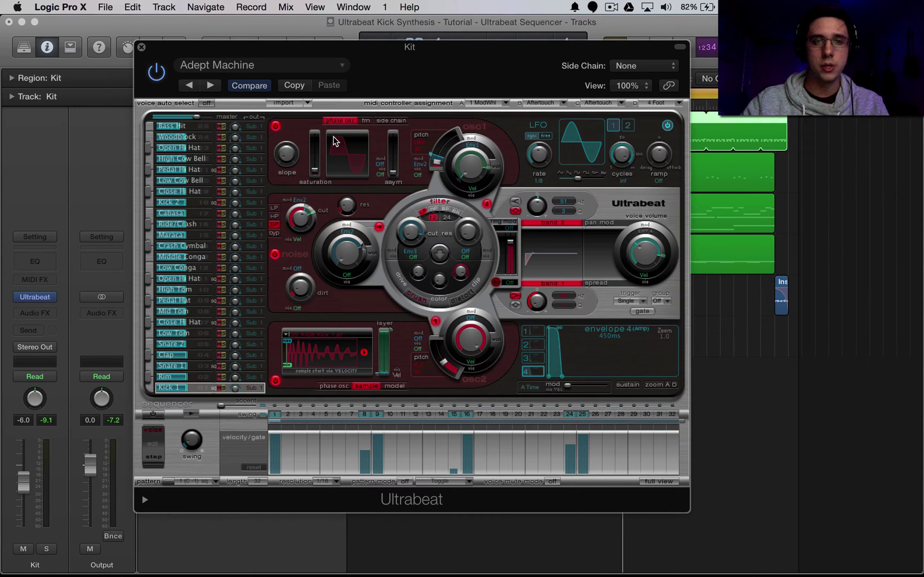
Step: Reset the last Ultrabeat voice to Init > Sine and rename it 'Kick'
right_click(197, 389)
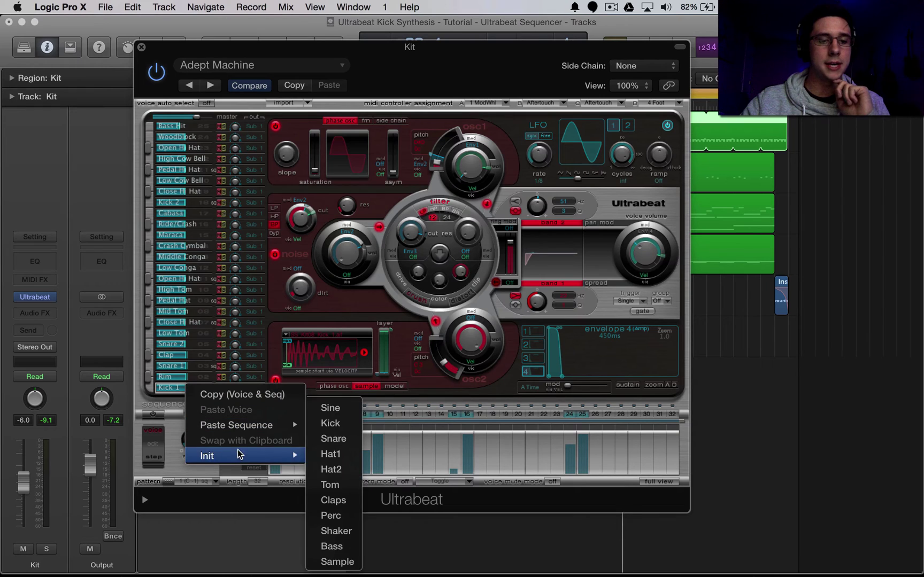
mouse_move(289, 455)
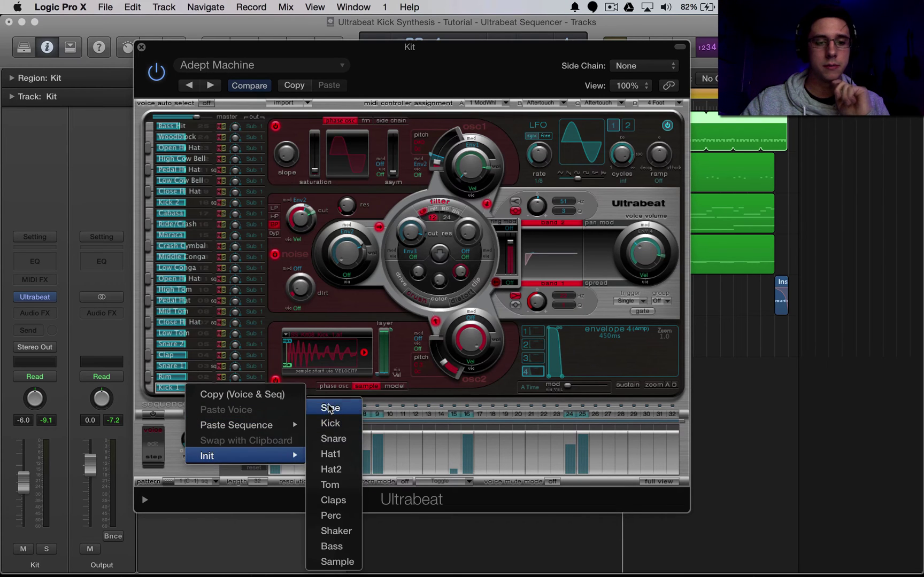
left_click(329, 408)
double_click(183, 391)
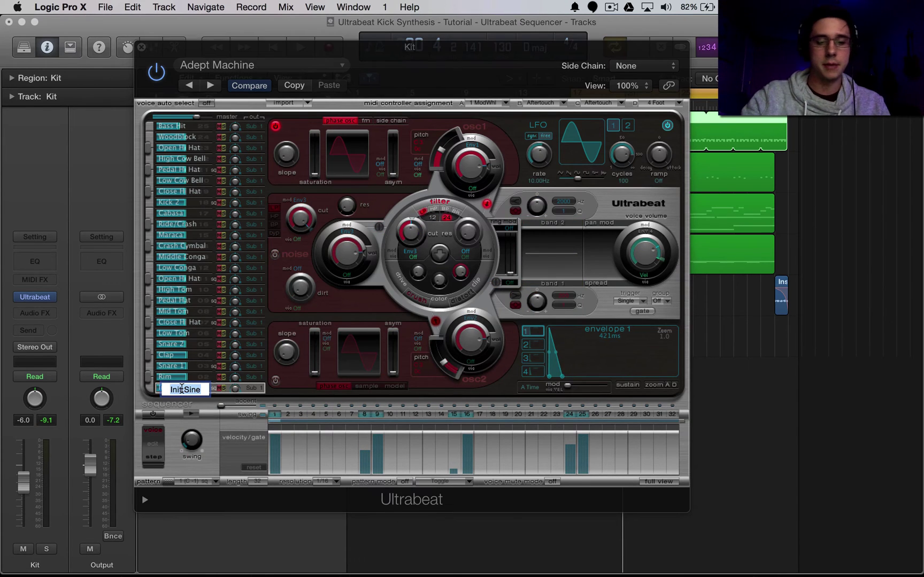
type("Kick")
key("Return")
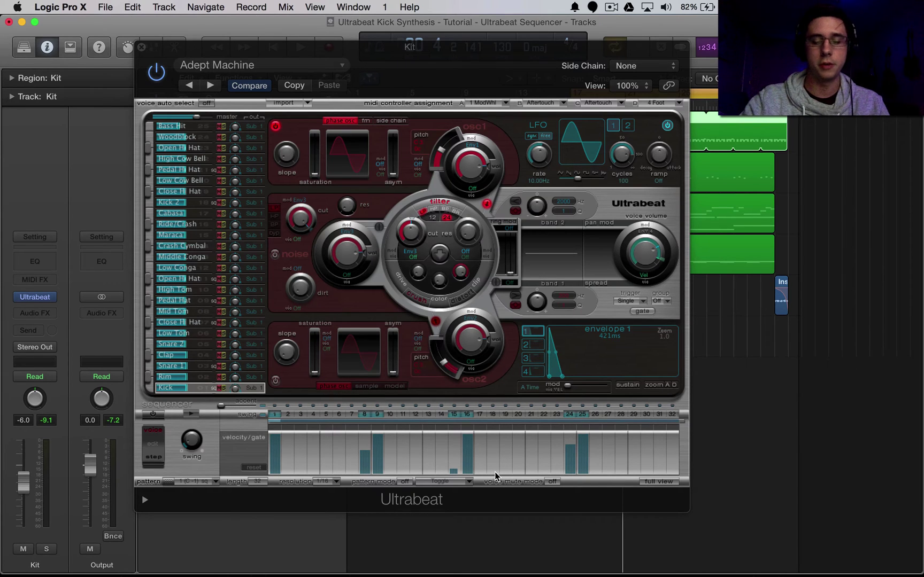
Step: Bring up Musical Typing and audition the Kick voice with the A key
key("super+k")
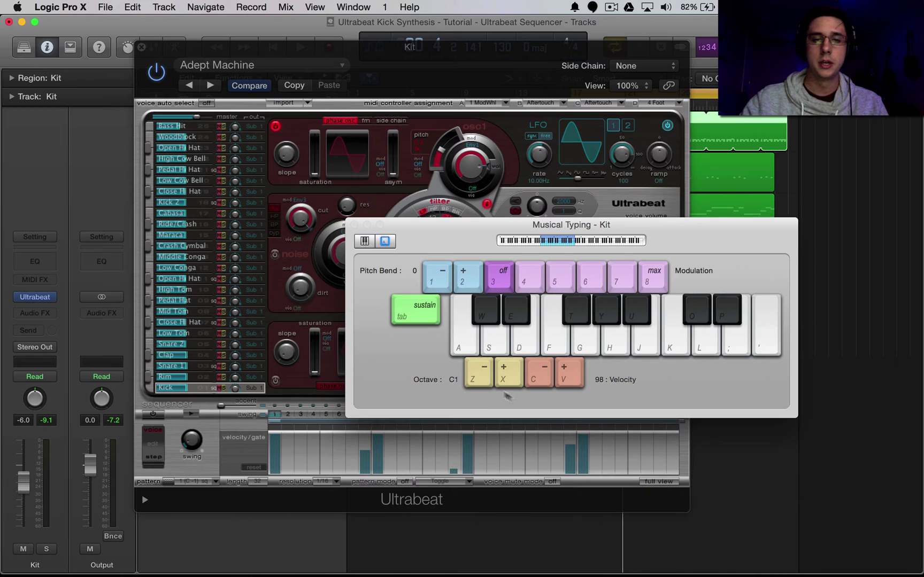
left_click(650, 196)
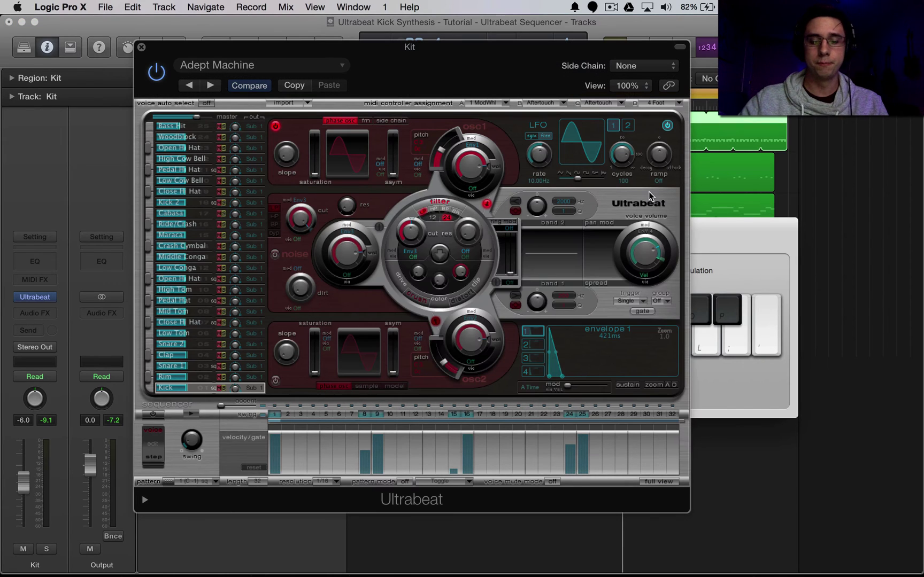
key("a")
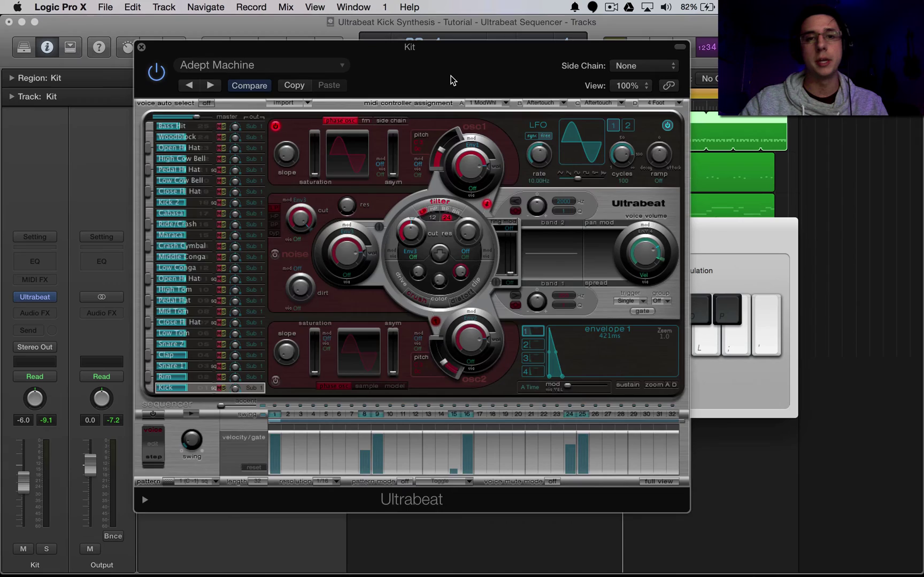
Step: Lower the Kick's oscillator 1 pitch to about 65.4 Hz for a deeper sine
left_click_drag(450, 80, 456, 114)
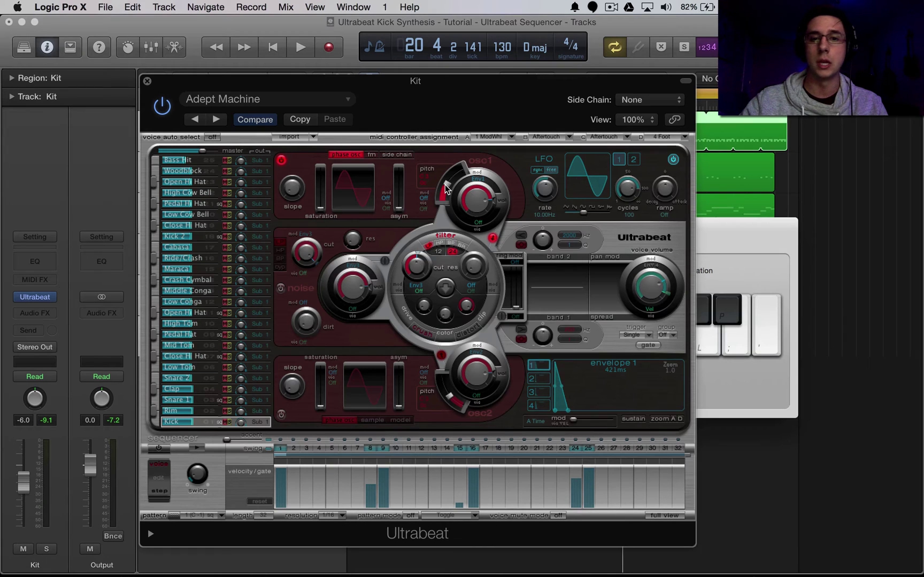
left_click_drag(445, 188, 447, 205)
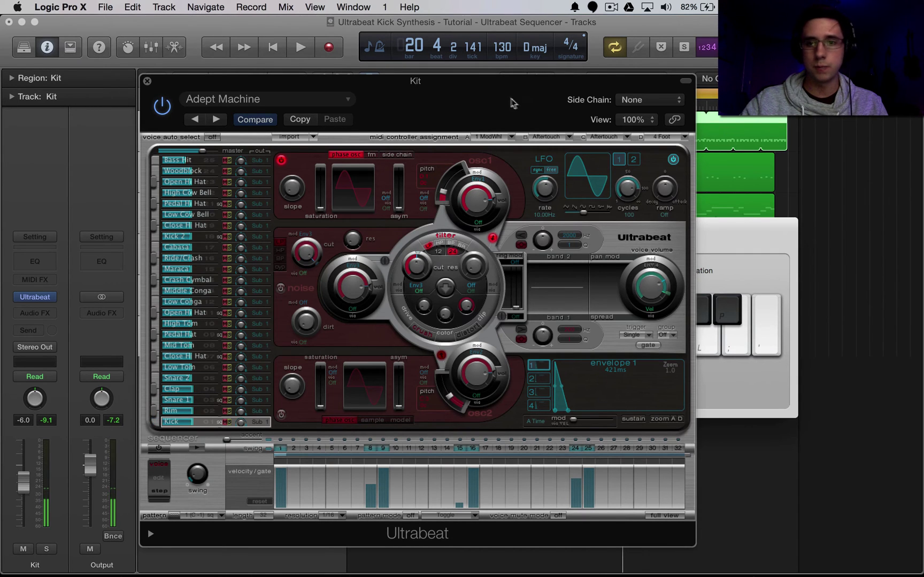
left_click_drag(501, 98, 438, 87)
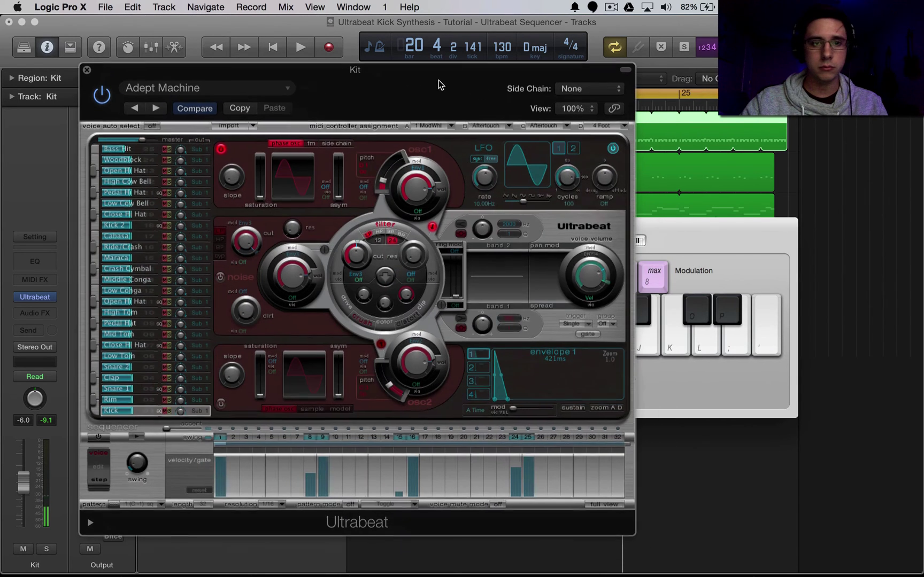
Step: Shorten the Kick's amplitude envelope decay from 600 ms to 450 ms, then to about 341 ms
left_click(484, 395)
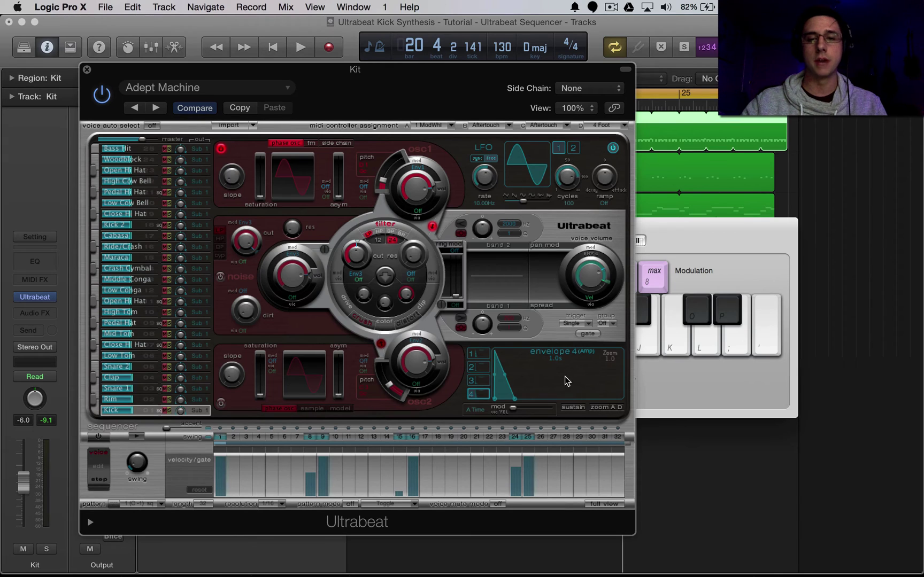
mouse_move(514, 398)
left_mouse_down()
mouse_move(499, 399)
mouse_move(582, 403)
mouse_move(508, 397)
left_mouse_up()
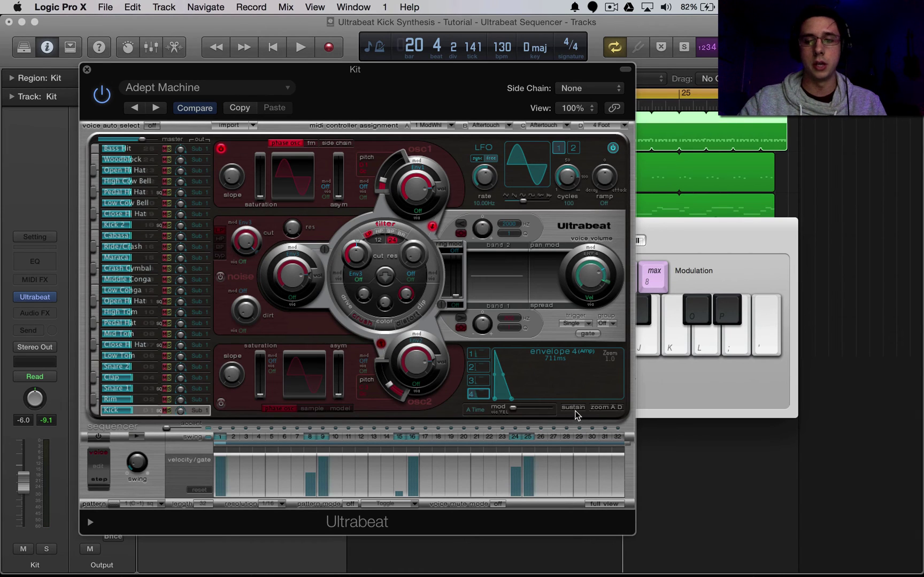
left_click(594, 412)
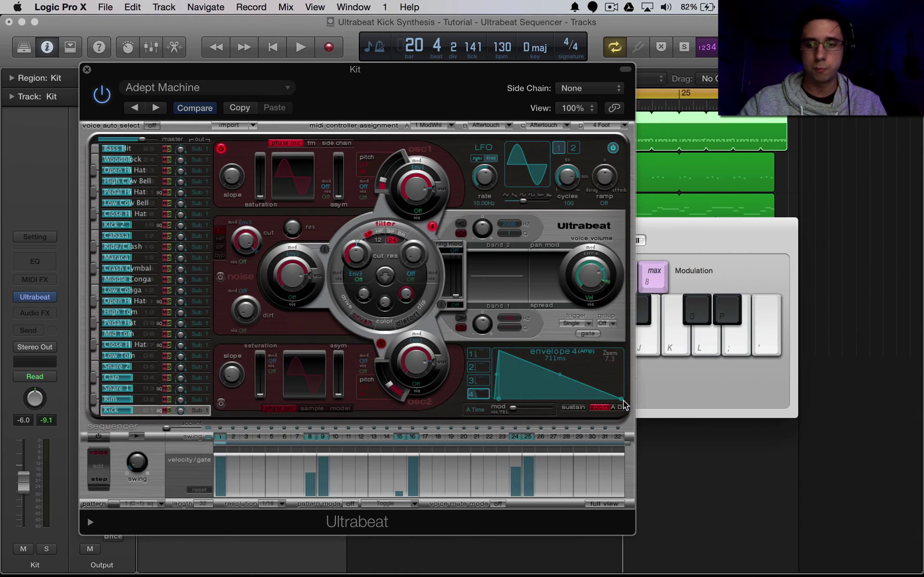
left_click_drag(619, 402, 546, 352)
left_click_drag(620, 400, 613, 402)
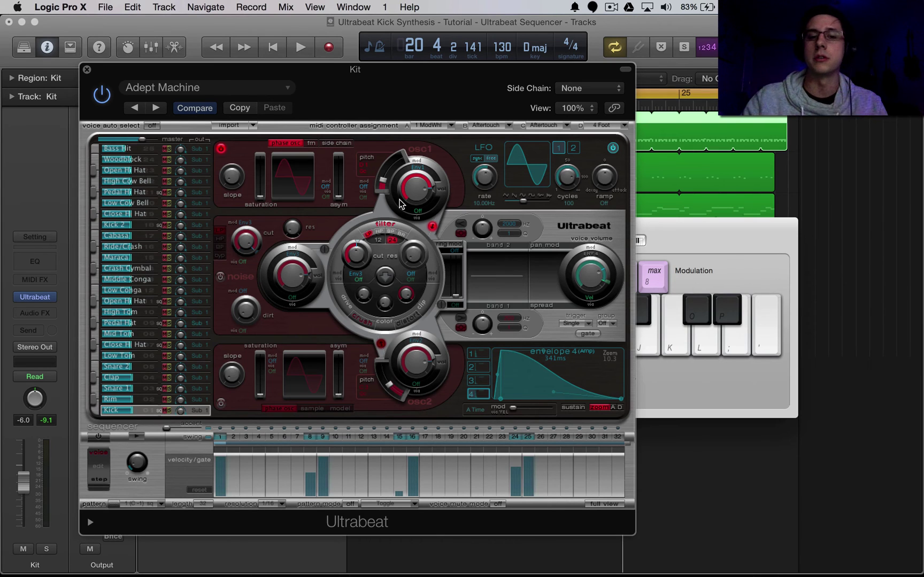
Step: Route Envelope 1 to oscillator 1 pitch with the modulation amount raised to C#4 (+42)
left_click(364, 191)
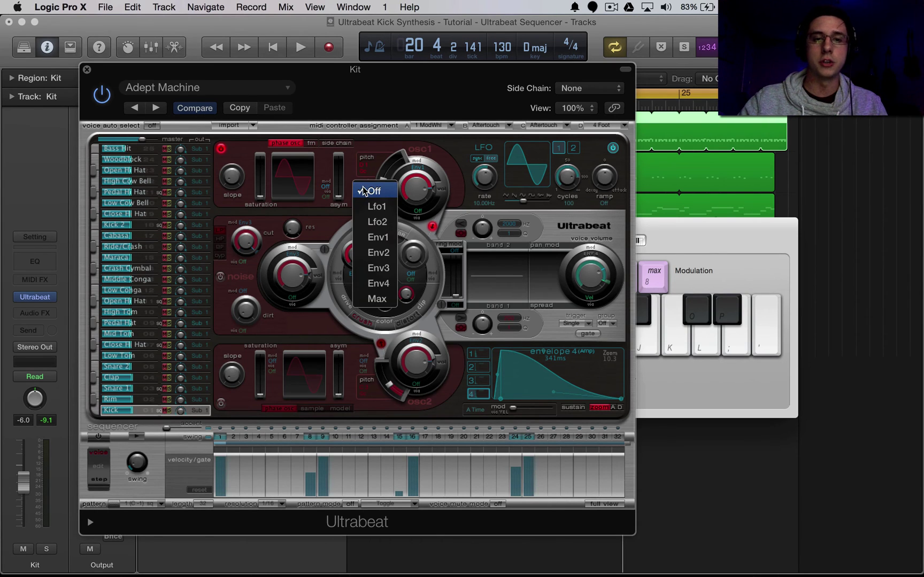
left_click(379, 237)
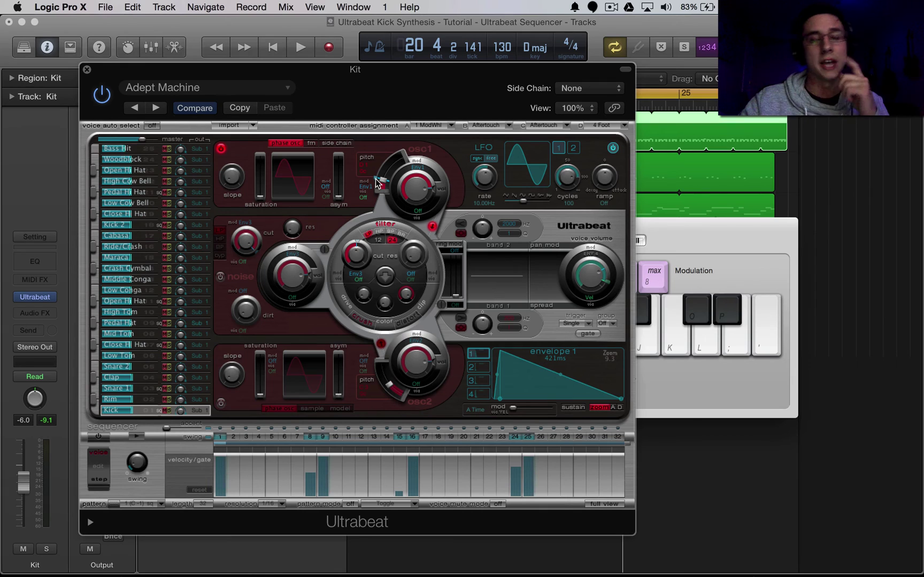
left_click_drag(376, 184, 388, 162)
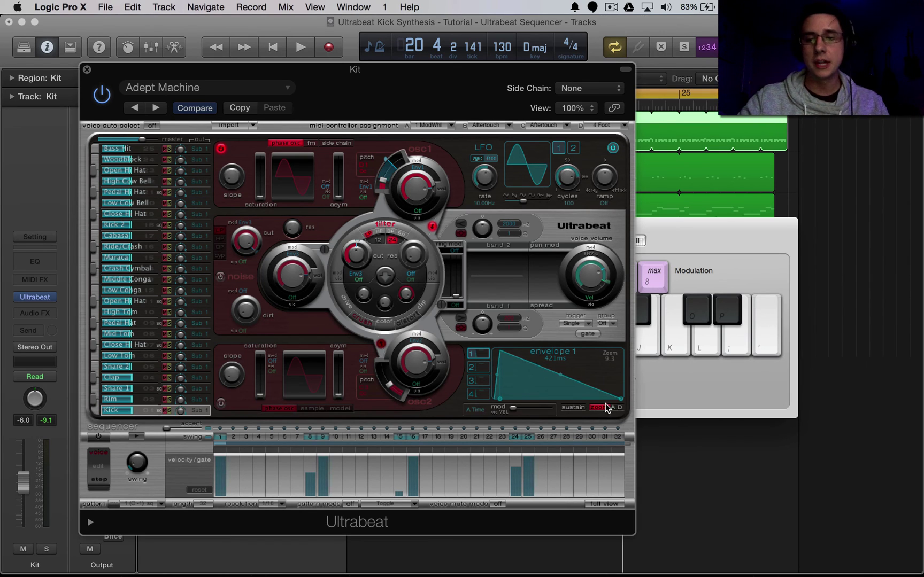
Step: Set envelope 1 decay to 220 ms and attack to 2.6 ms, and bend the decay into a fuller curve
mouse_move(621, 404)
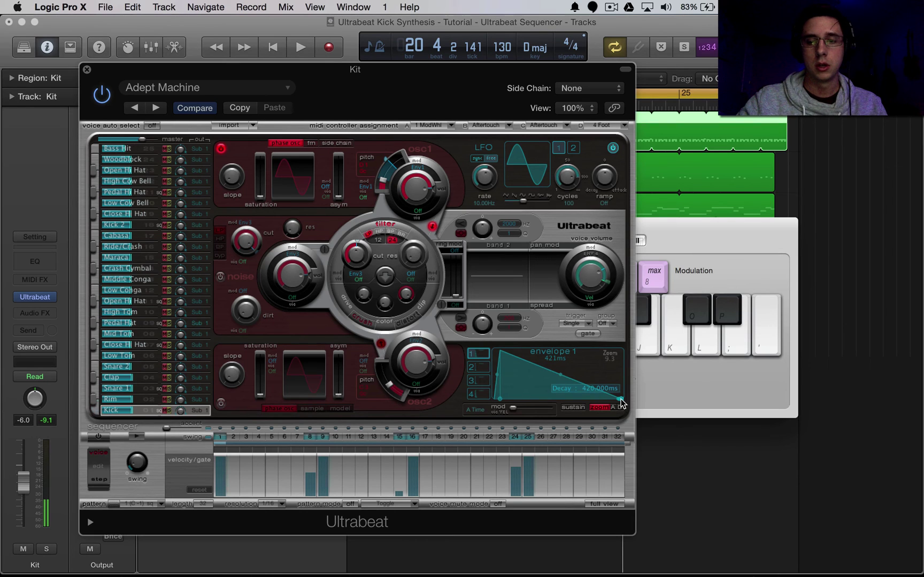
left_click_drag(620, 404, 563, 382)
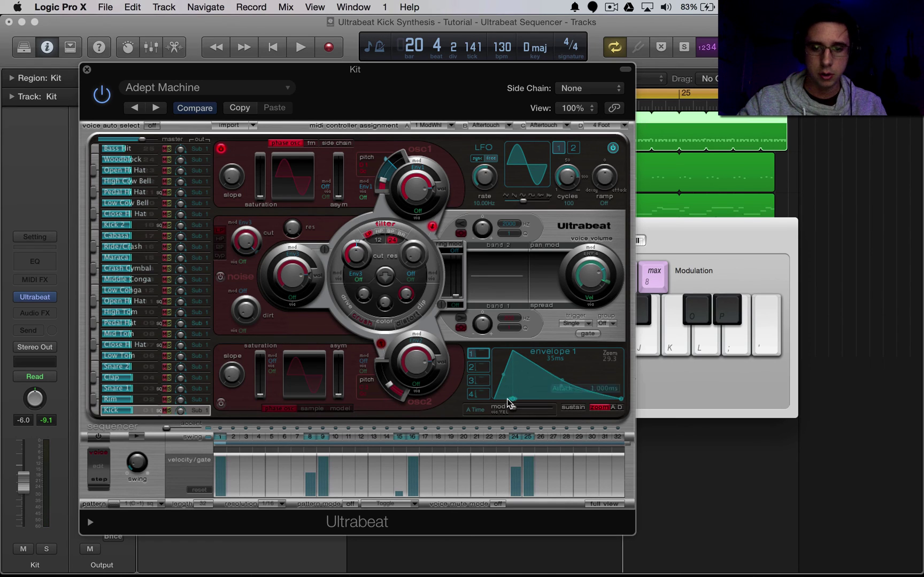
left_click_drag(509, 402, 499, 353)
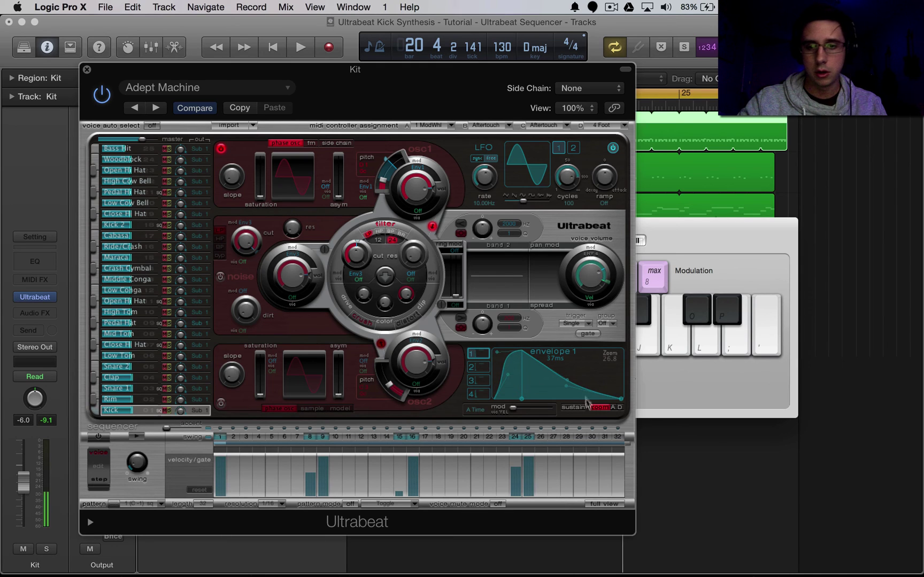
left_click_drag(568, 386, 548, 396)
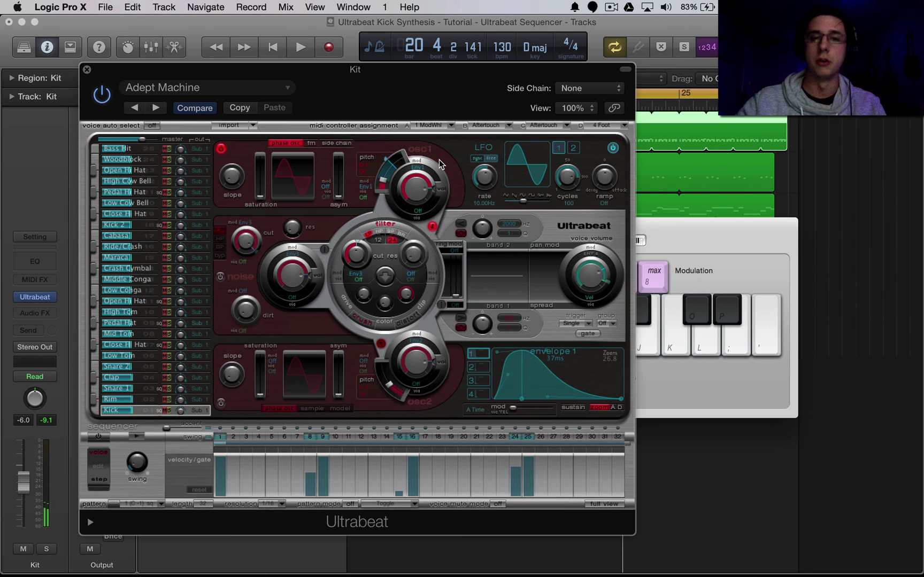
mouse_move(426, 191)
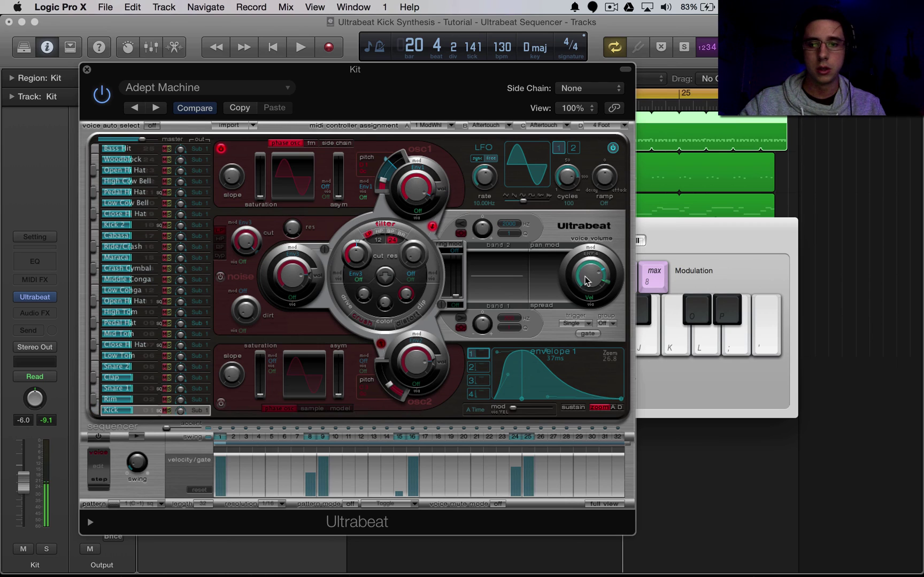
mouse_move(590, 279)
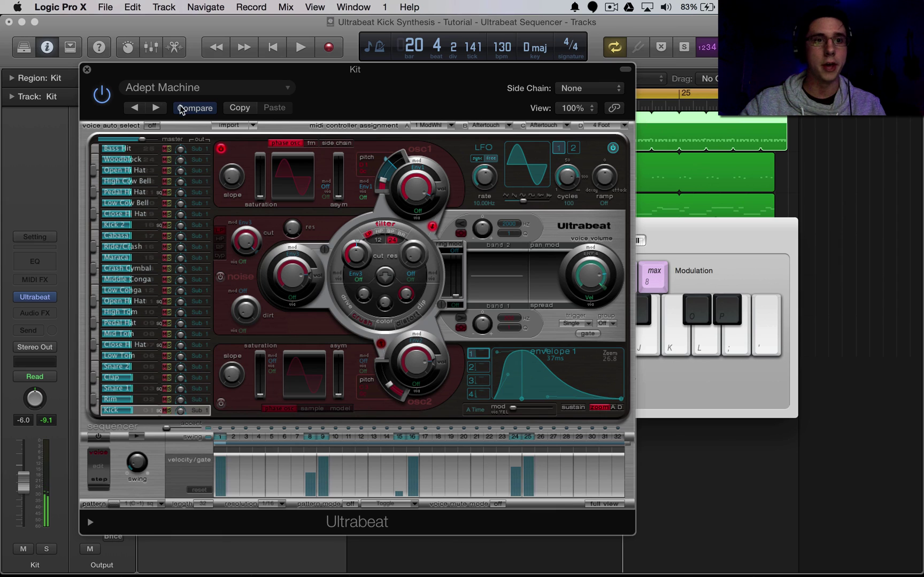
Step: Close Ultrabeat and the on-screen keyboard, deselect the Kit region, and play then stop the song
key("v")
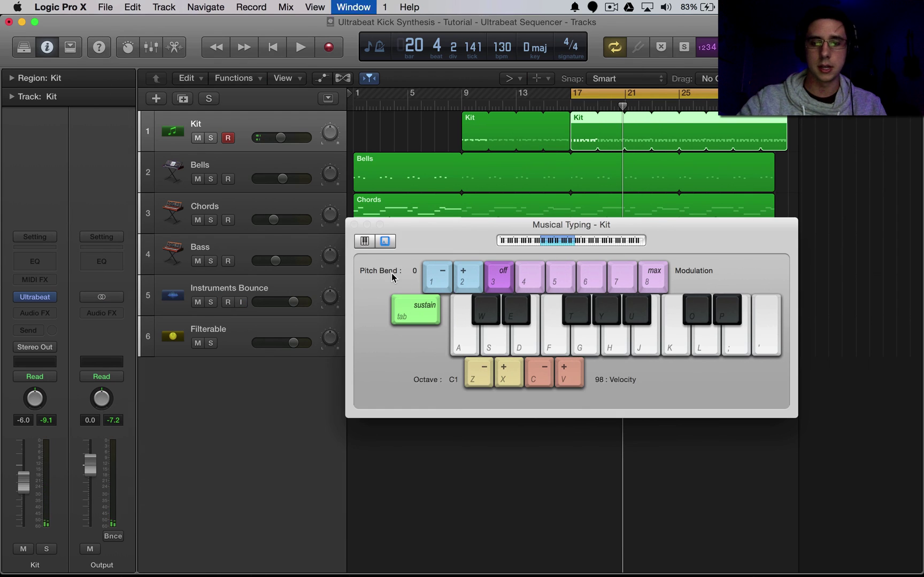
key("cmd+k")
left_click(619, 436)
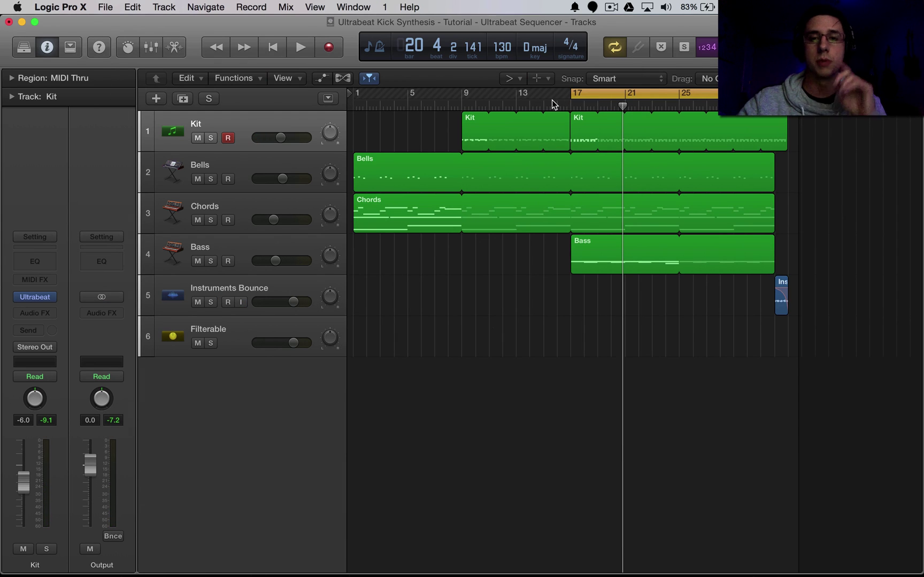
key("space")
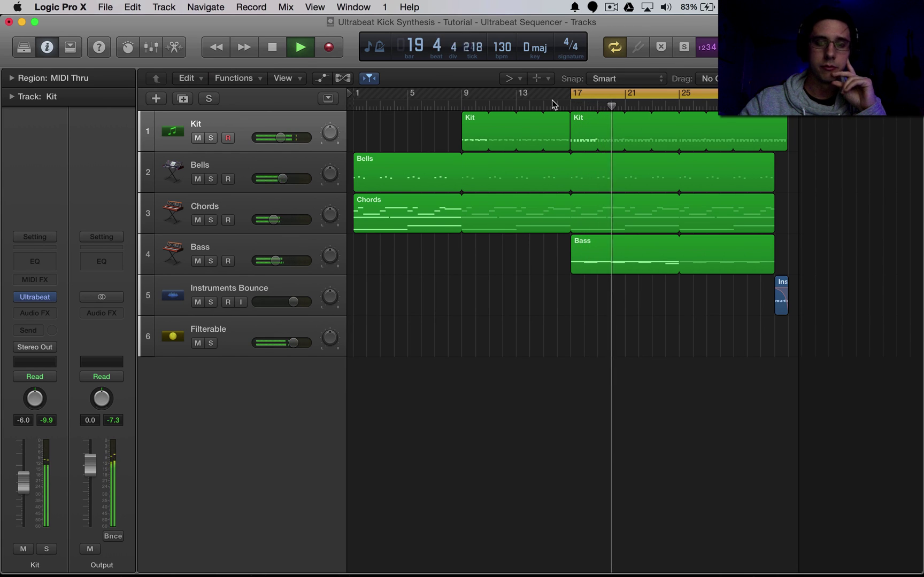
key("space")
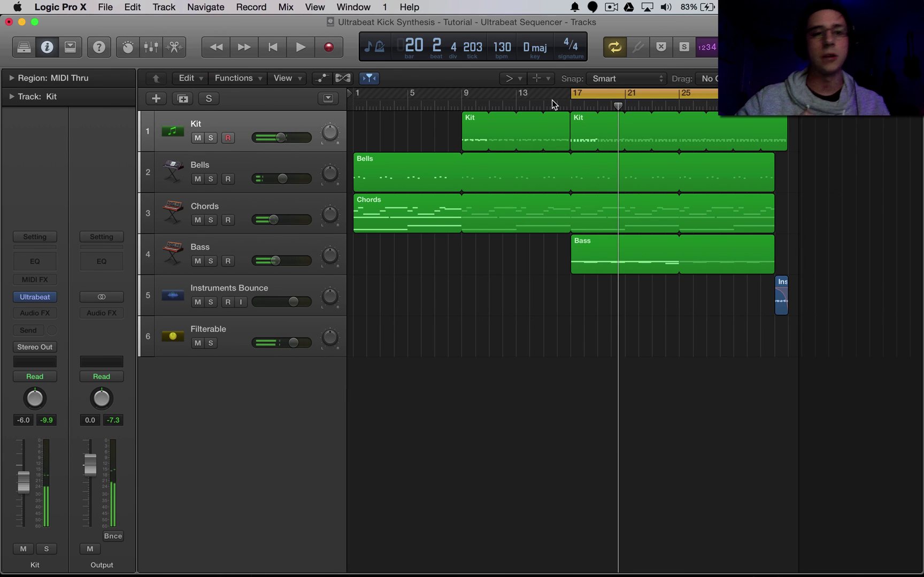